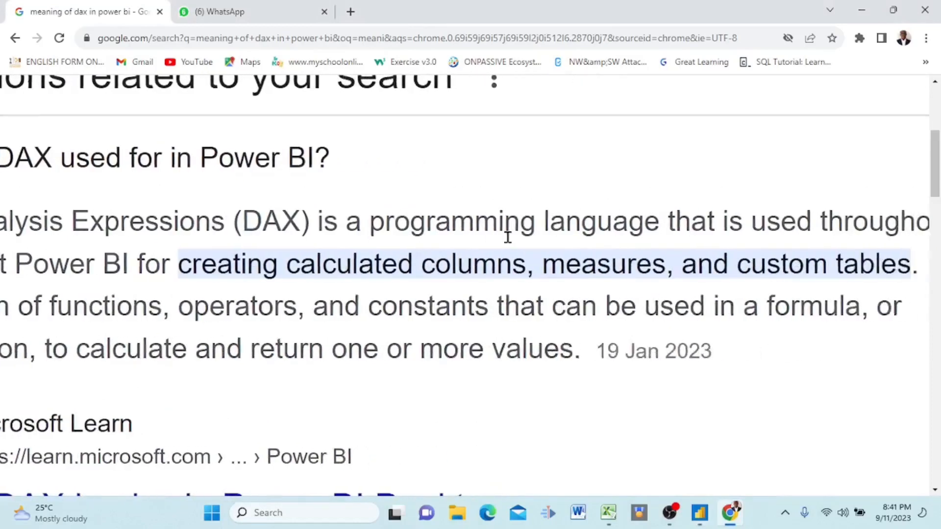
# Read the search result explaining what DAX is used for in Power BI, and close the browser.
pyautogui.hscroll(-3, 508, 238)
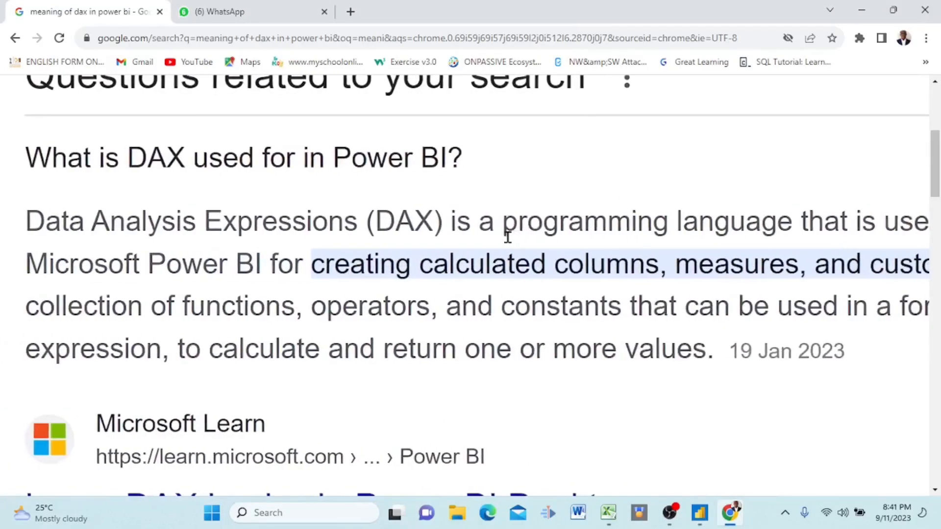
pyautogui.hscroll(2, 507, 237)
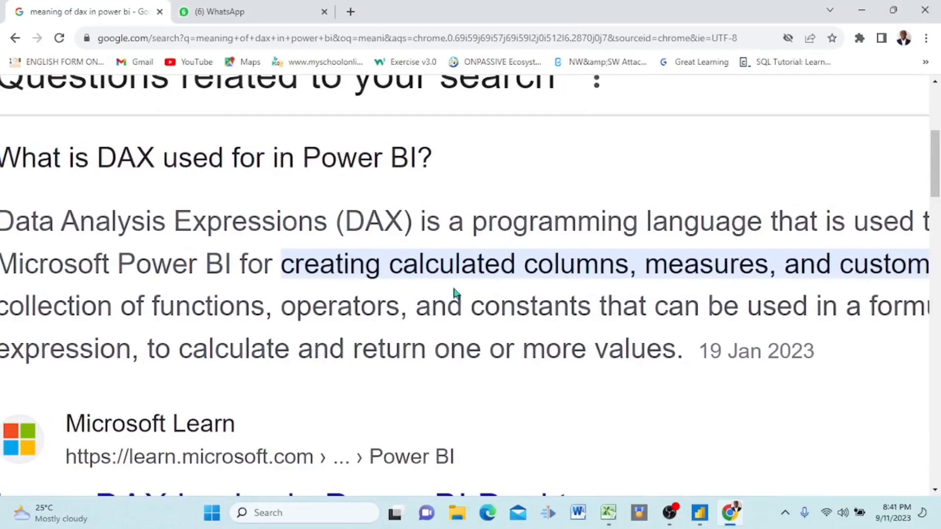
pyautogui.hscroll(2, 454, 292)
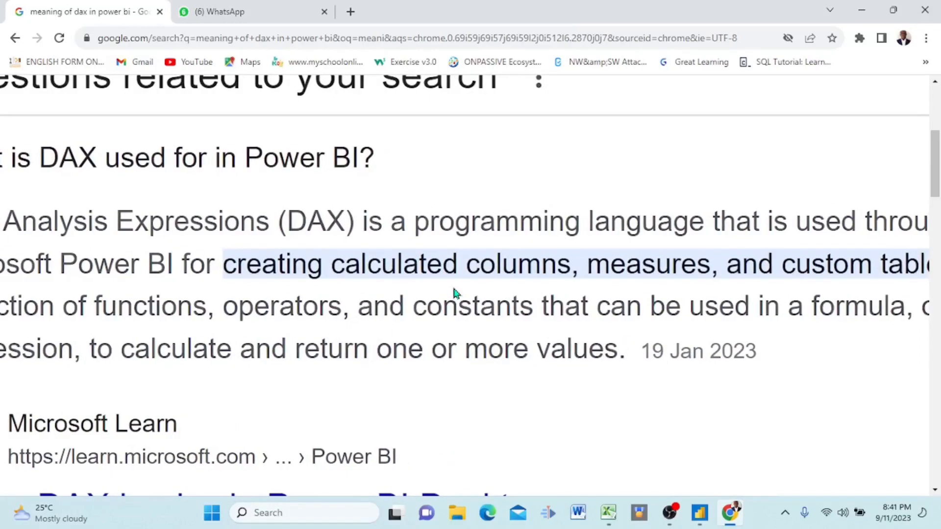
pyautogui.hscroll(3, 454, 292)
pyautogui.hscroll(3, 454, 293)
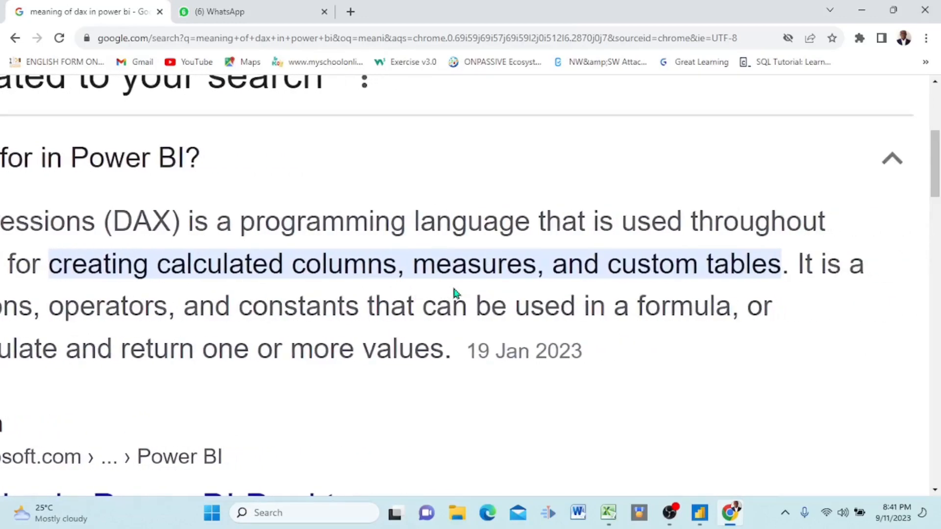
pyautogui.hscroll(-10, 454, 293)
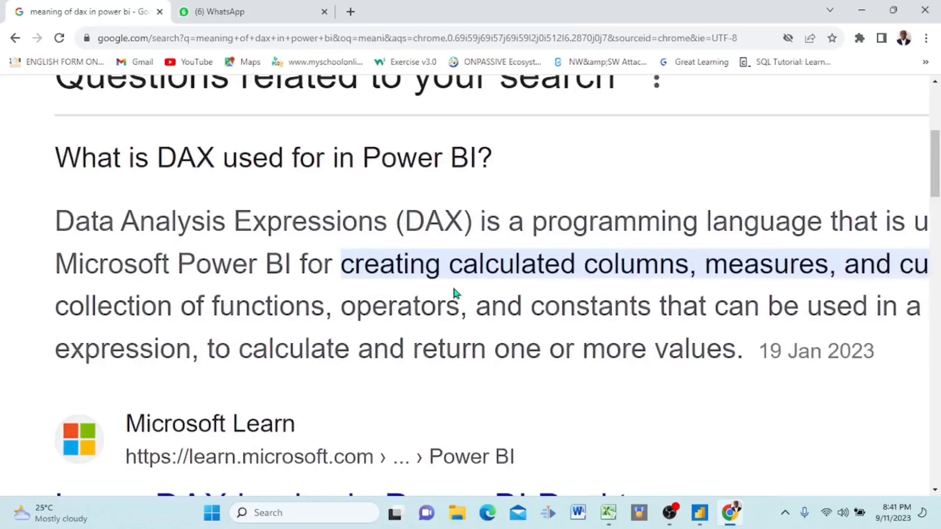
pyautogui.hscroll(3, 454, 293)
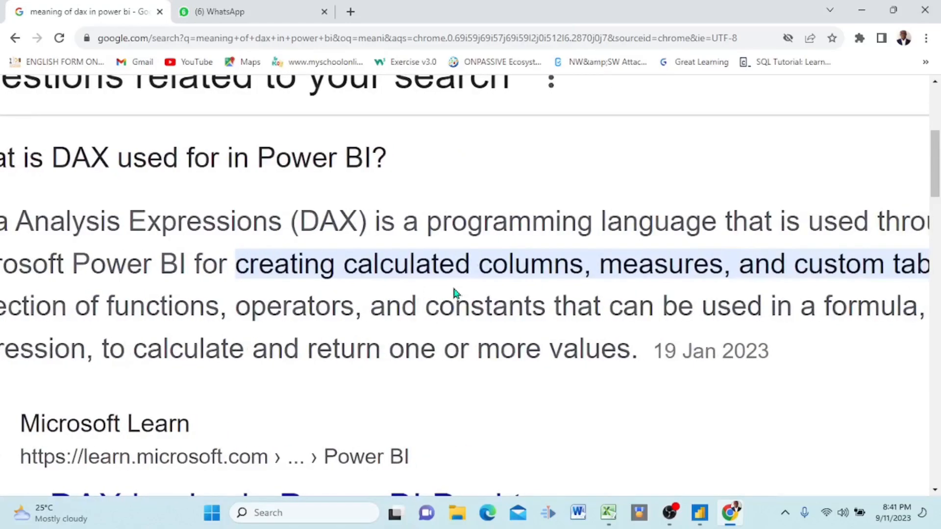
pyautogui.hscroll(3, 454, 293)
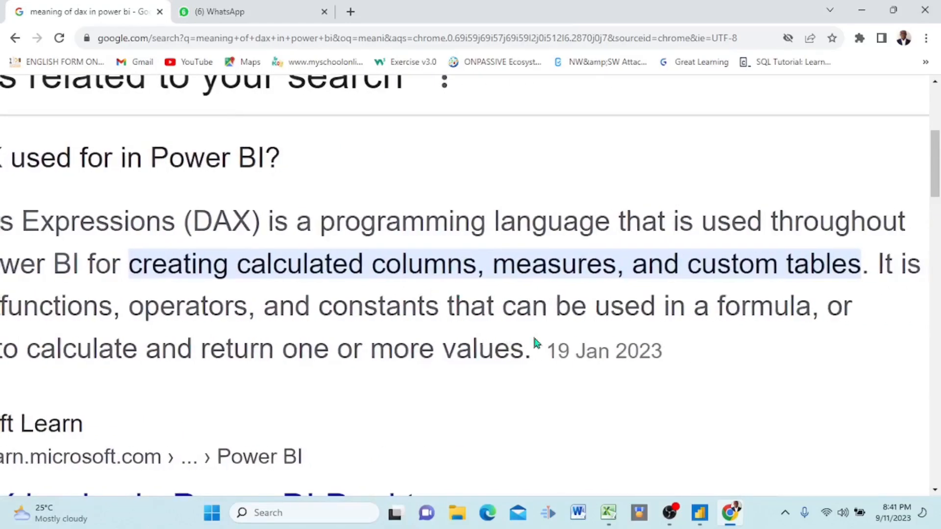
pyautogui.hscroll(-2, 534, 338)
pyautogui.hscroll(-3, 534, 338)
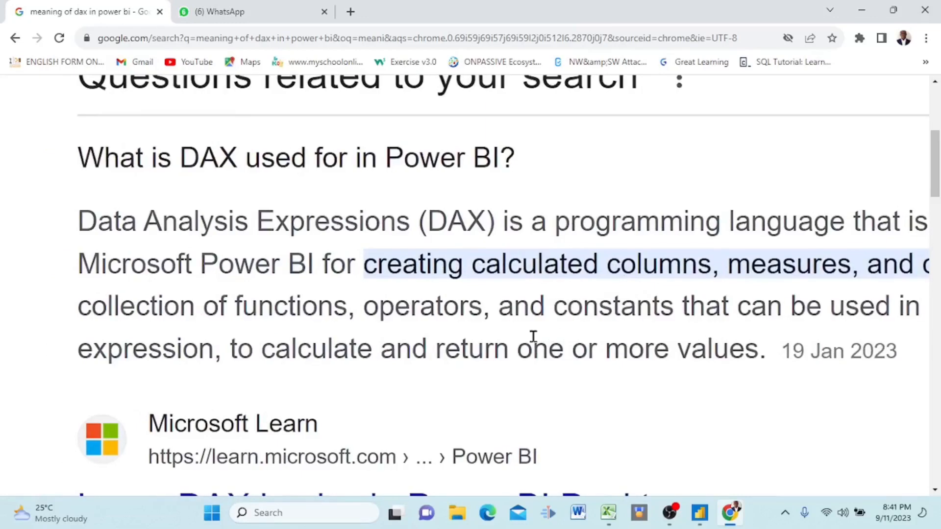
pyautogui.hscroll(2, 534, 338)
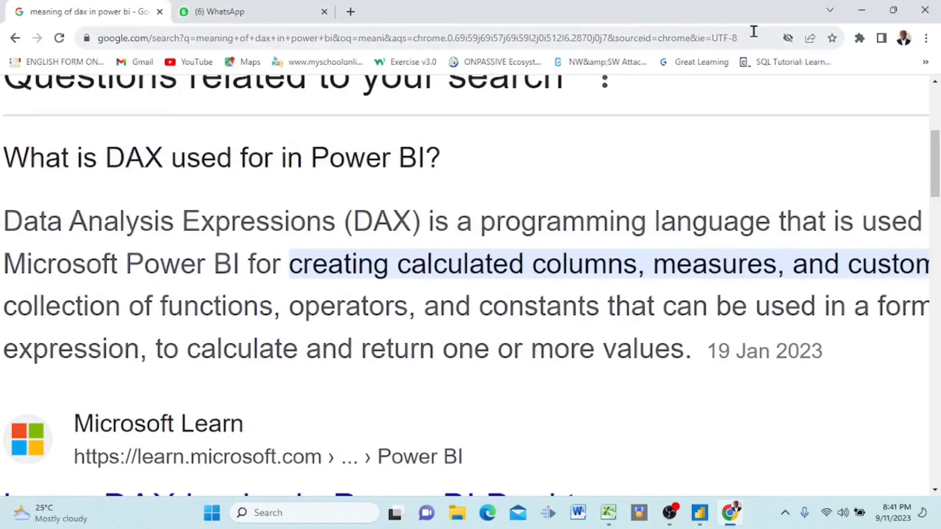
pyautogui.click(926, 11)
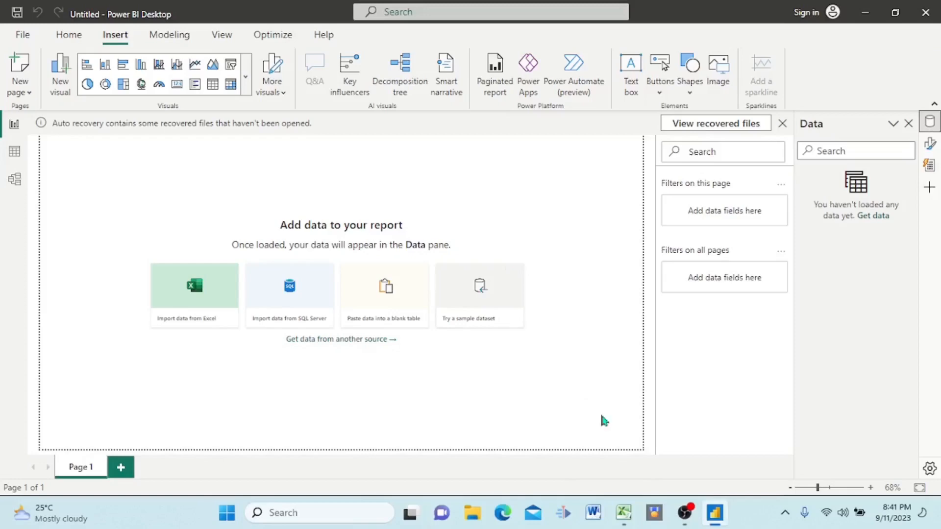
# Switch to the Excel workbook and copy the Product name, Qty, Costs and Sales columns with their headers, cells A1:D11.
pyautogui.click(623, 513)
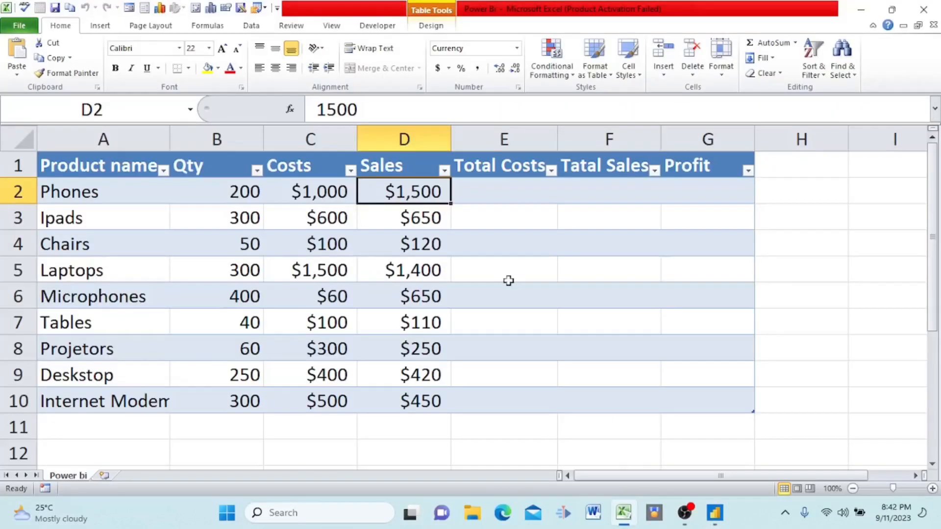
pyautogui.scroll(-13, 508, 281)
pyautogui.scroll(14, 508, 280)
pyautogui.moveTo(69, 164); pyautogui.dragTo(452, 418)
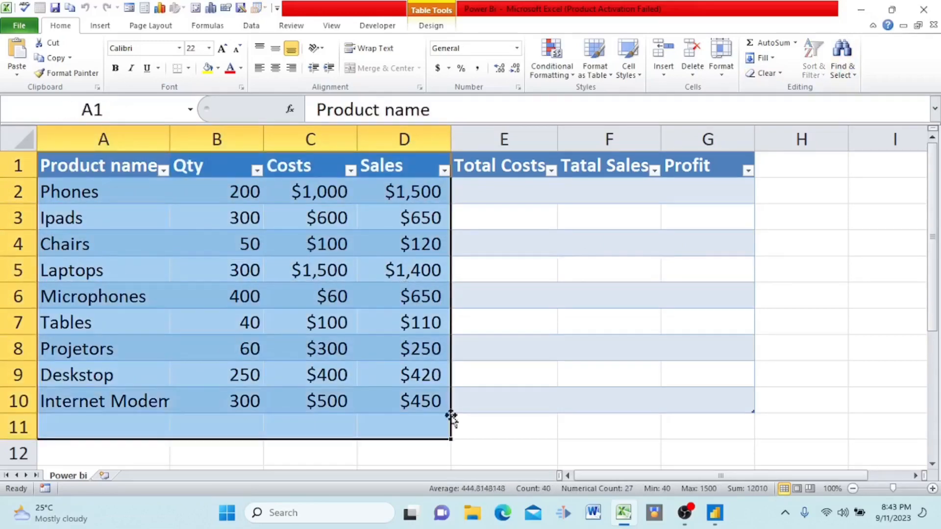
pyautogui.hotkey('ctrl', 'c')
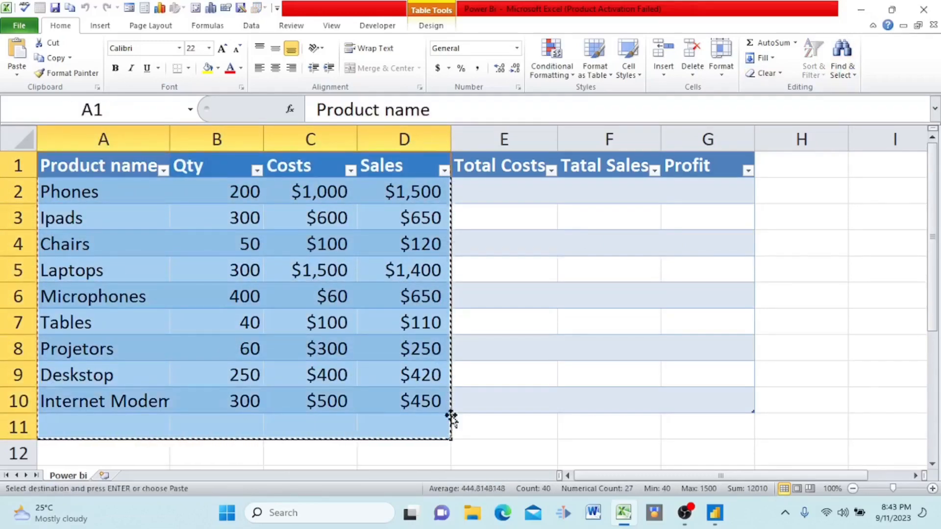
# Switch to Power BI Desktop and paste the copied product data into a new table, starting from its first cell.
pyautogui.moveTo(714, 513)
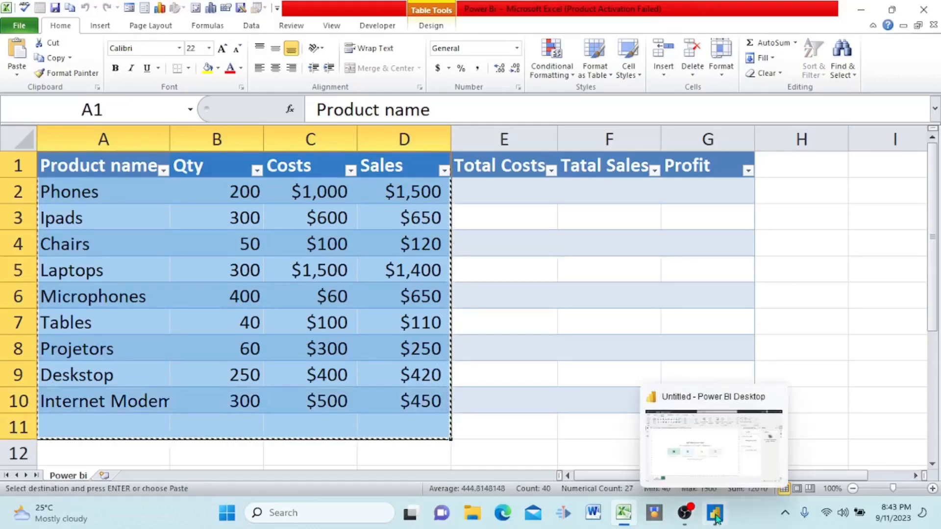
pyautogui.click(710, 459)
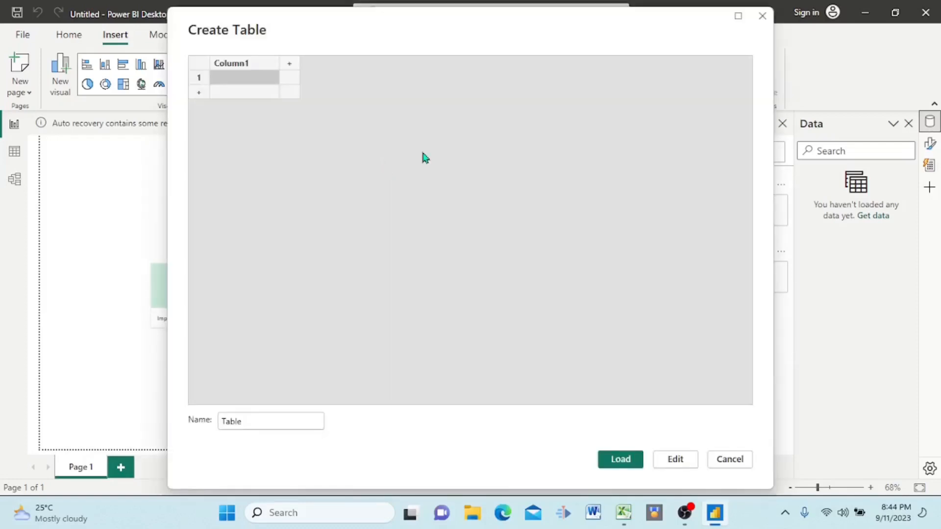
pyautogui.click(288, 65)
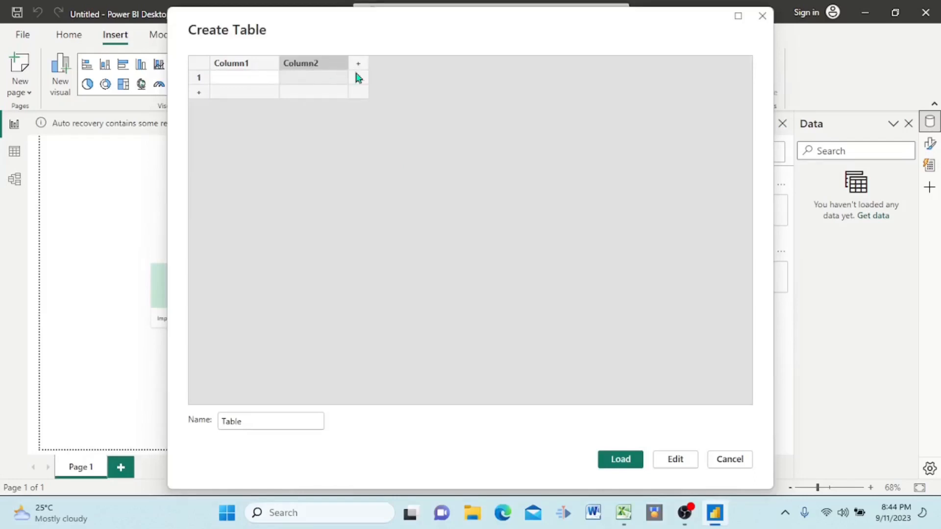
pyautogui.rightClick(243, 81)
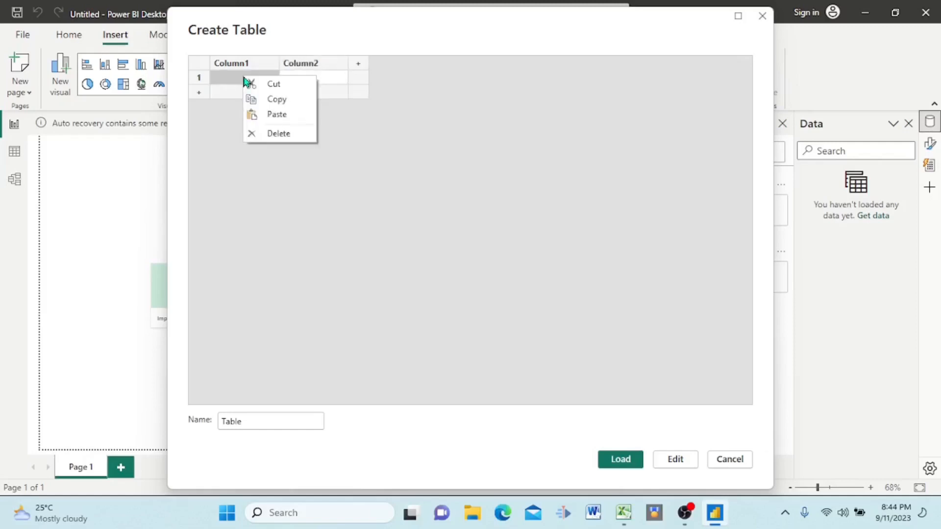
pyautogui.click(277, 115)
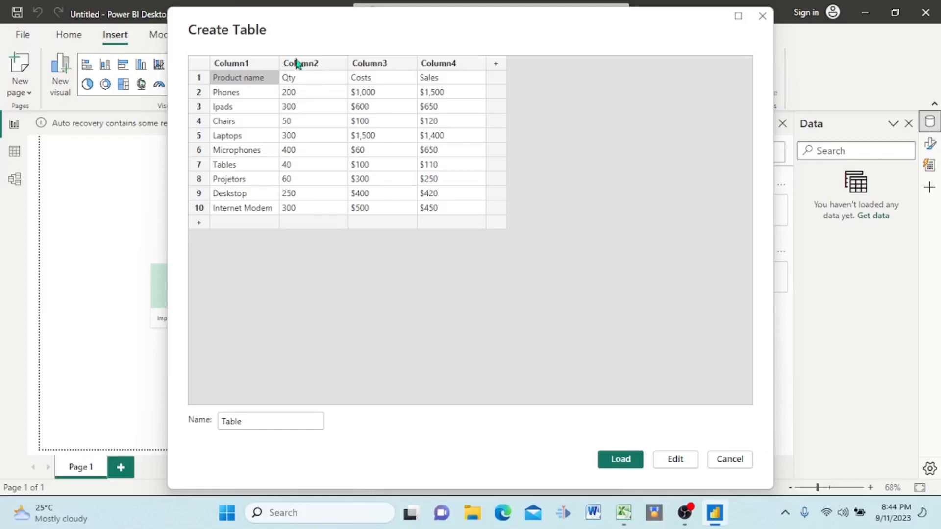
# Try adding a fifth column and an eleventh row to the pasted table, deleting each one again.
pyautogui.click(497, 65)
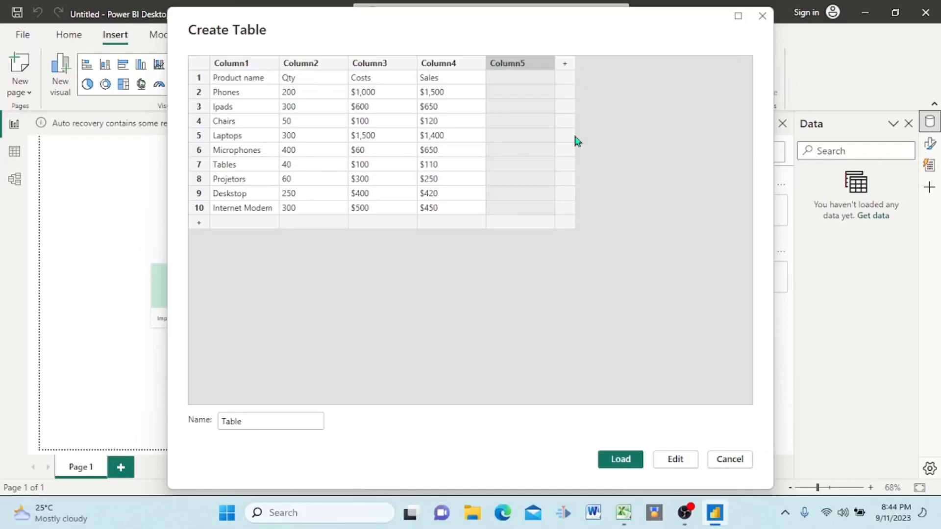
pyautogui.rightClick(539, 68)
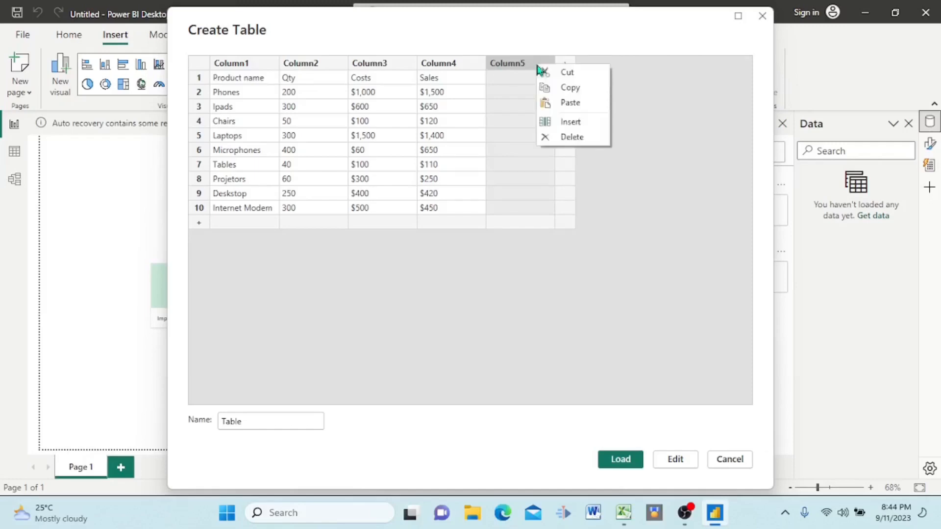
pyautogui.click(574, 138)
pyautogui.click(199, 224)
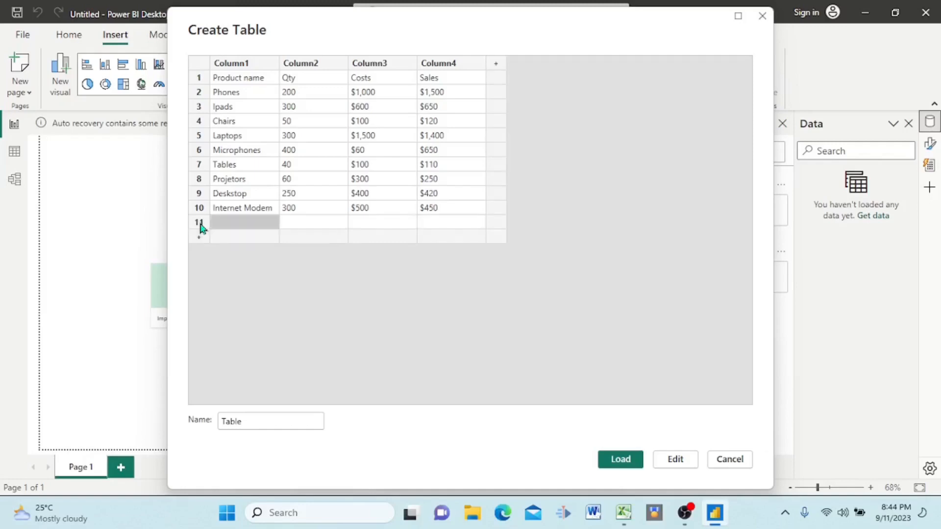
pyautogui.rightClick(235, 230)
pyautogui.click(263, 282)
# Open the pasted table for editing in Power Query Editor and use its first row as headers.
pyautogui.click(675, 464)
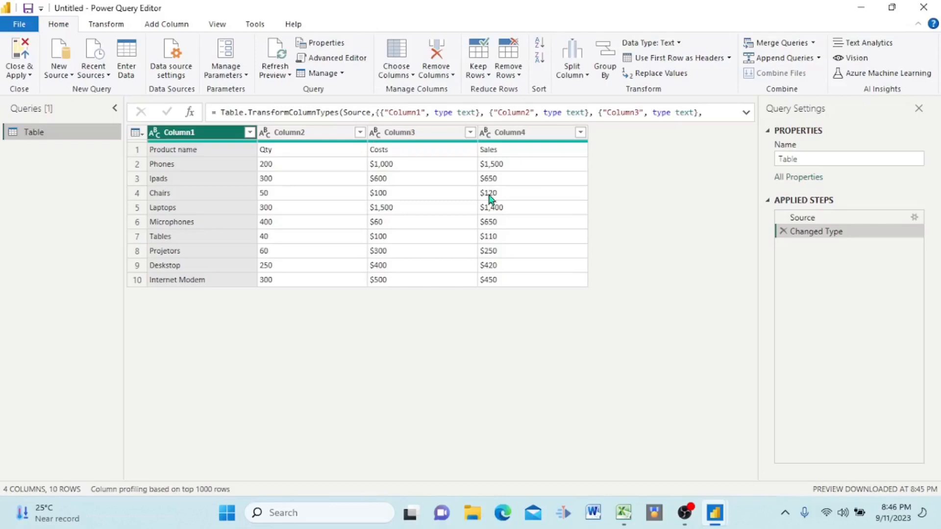
pyautogui.click(105, 25)
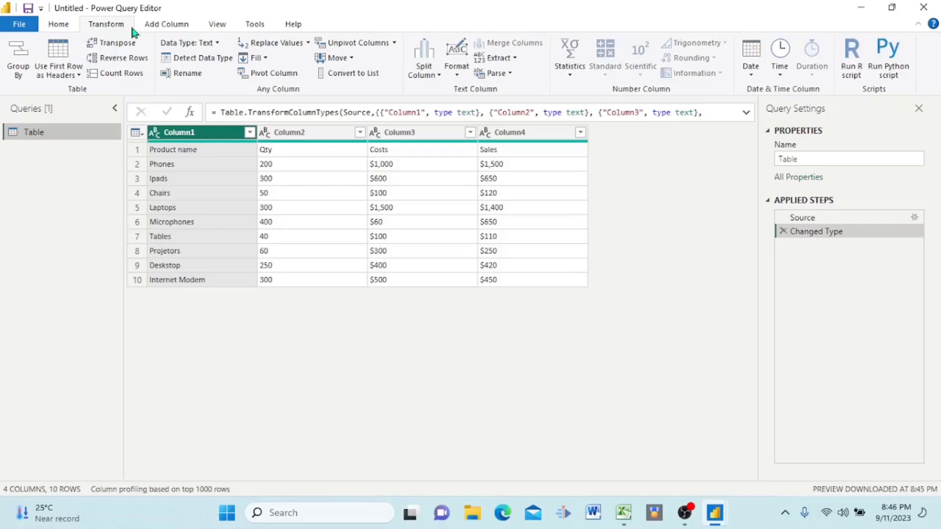
pyautogui.click(78, 75)
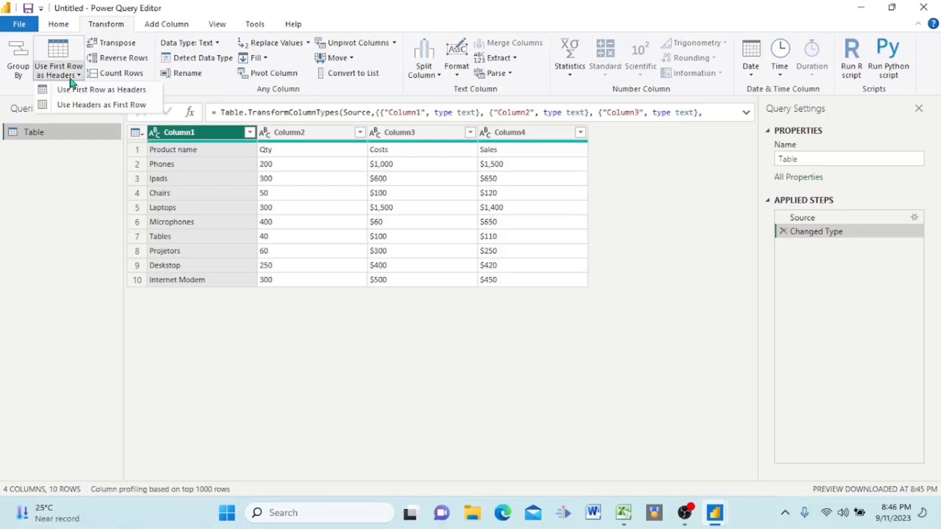
pyautogui.click(120, 90)
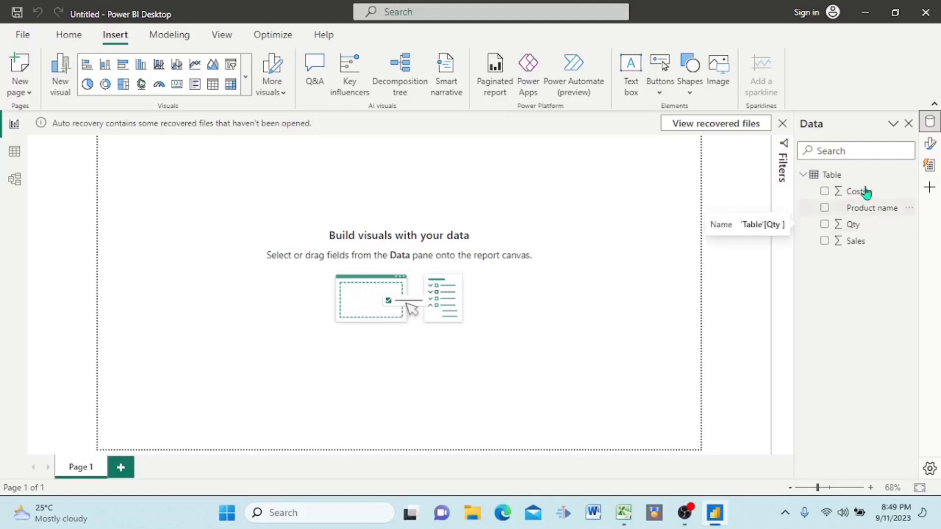
# Start a quick measure and choose Multiplication as its calculation.
pyautogui.click(910, 177)
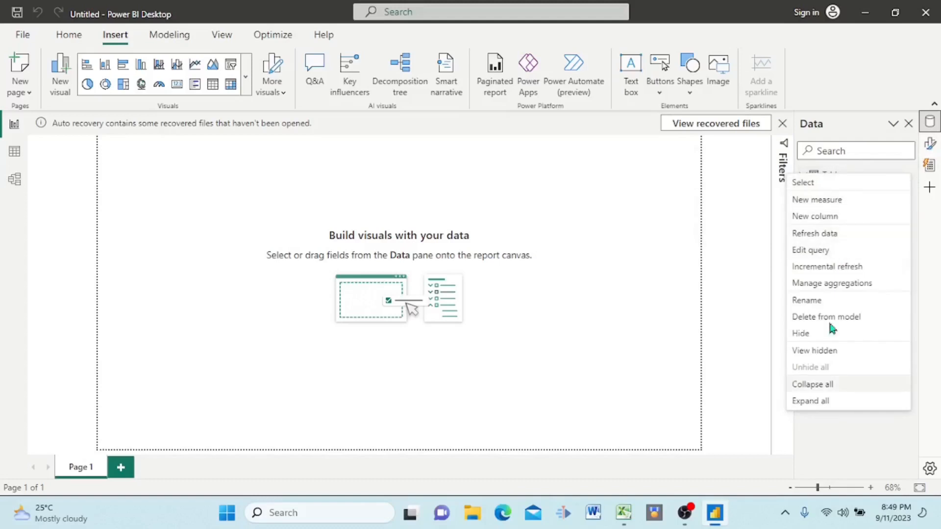
pyautogui.click(841, 434)
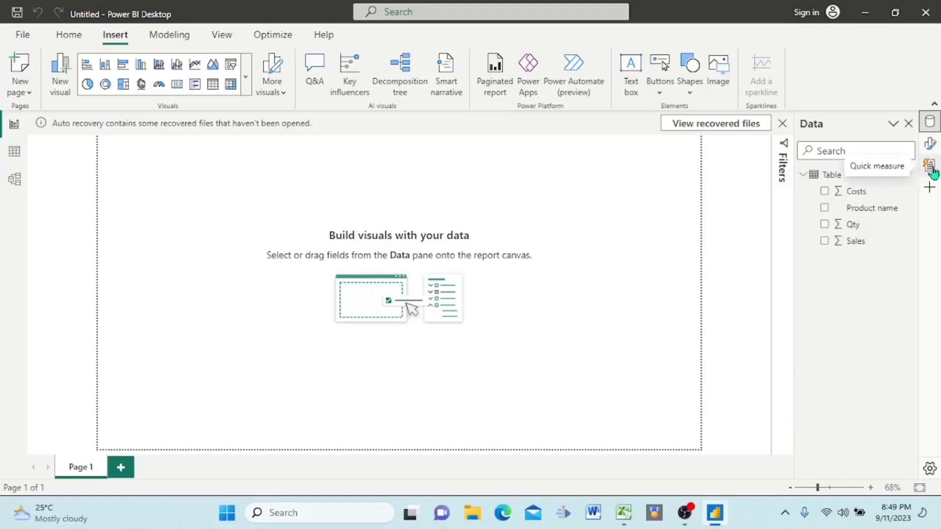
pyautogui.click(932, 171)
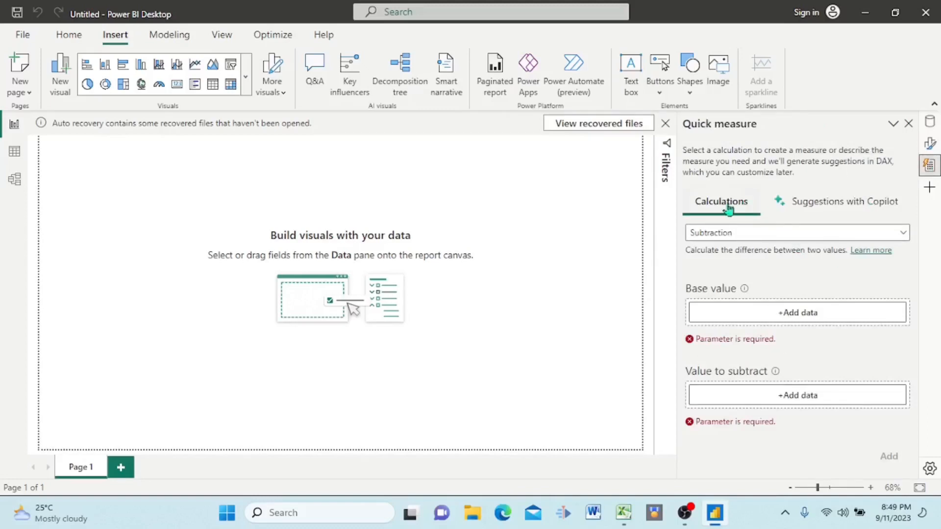
pyautogui.click(902, 235)
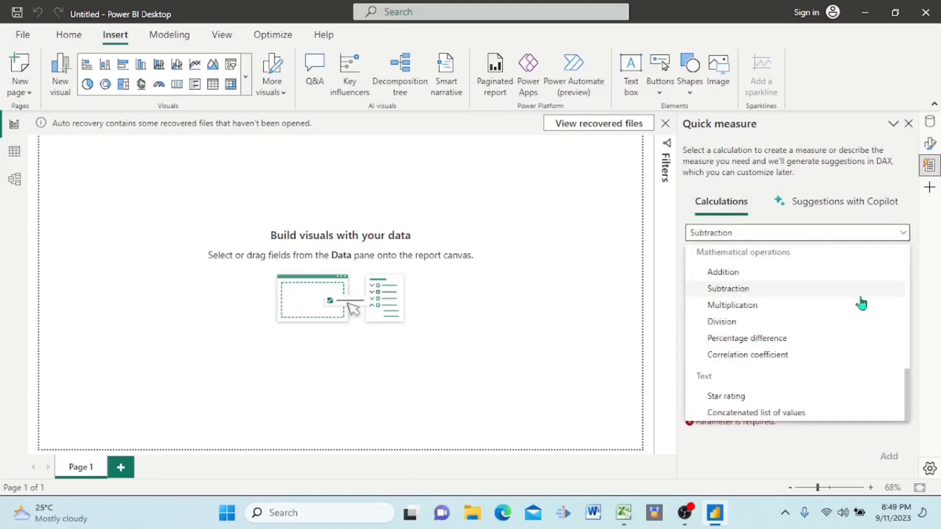
pyautogui.scroll(2, 848, 325)
pyautogui.scroll(5, 849, 326)
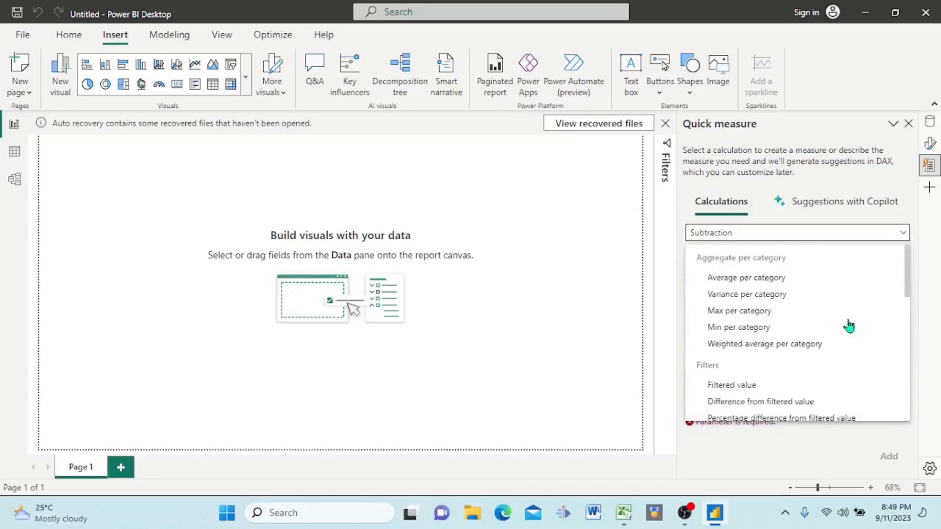
pyautogui.scroll(-6, 849, 326)
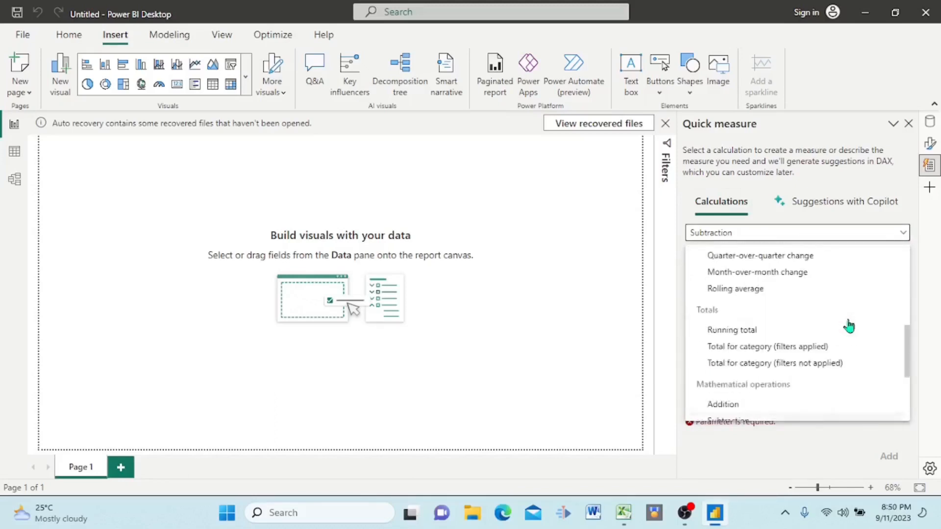
pyautogui.scroll(-3, 849, 326)
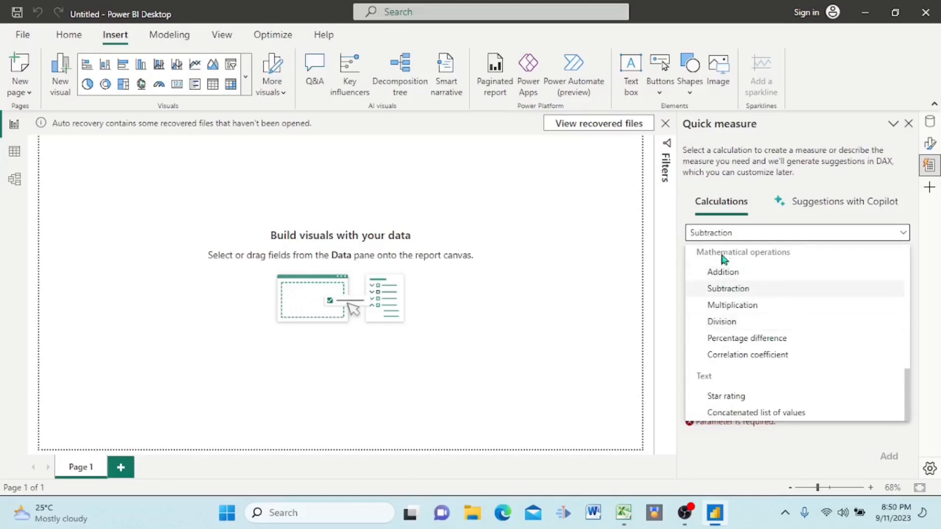
pyautogui.click(732, 305)
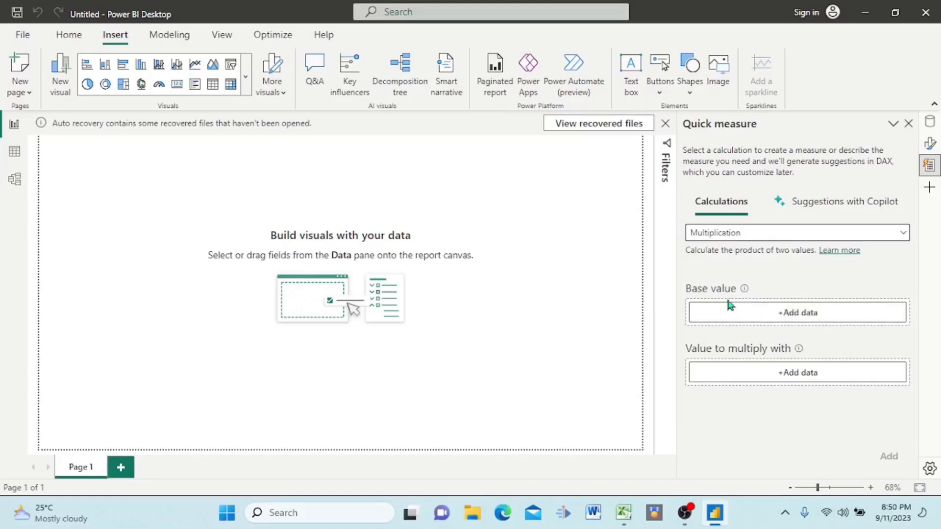
# Create the multiplication quick measure with Sum of Qty as base value and Sum of Costs as multiplier, and show it among the table's fields.
pyautogui.click(796, 315)
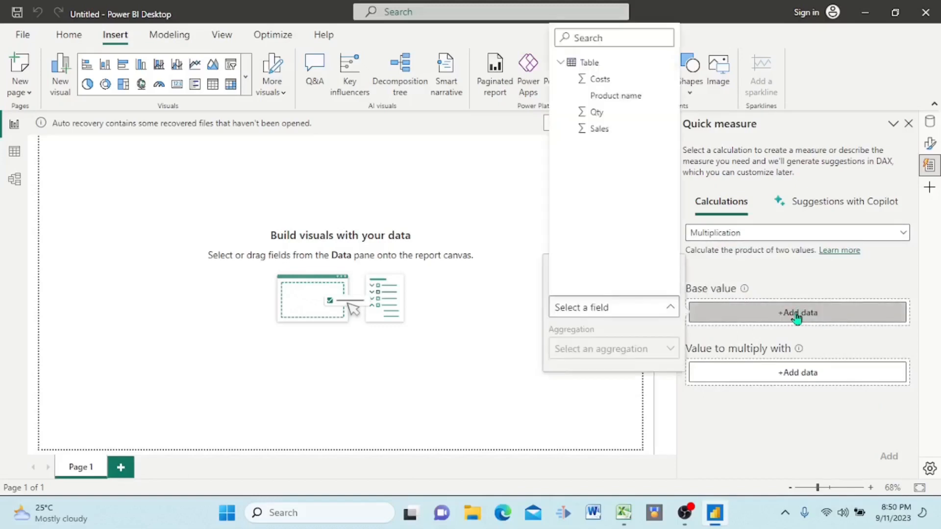
pyautogui.click(597, 113)
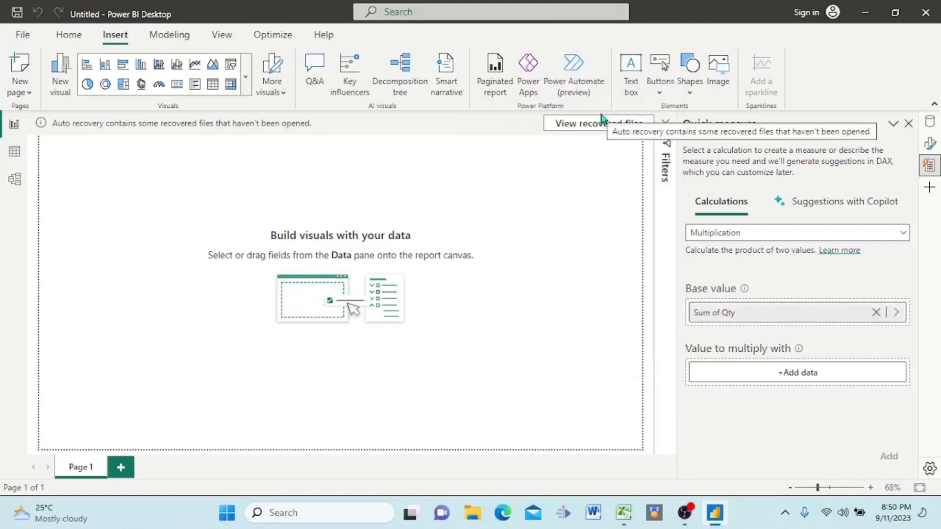
pyautogui.click(801, 376)
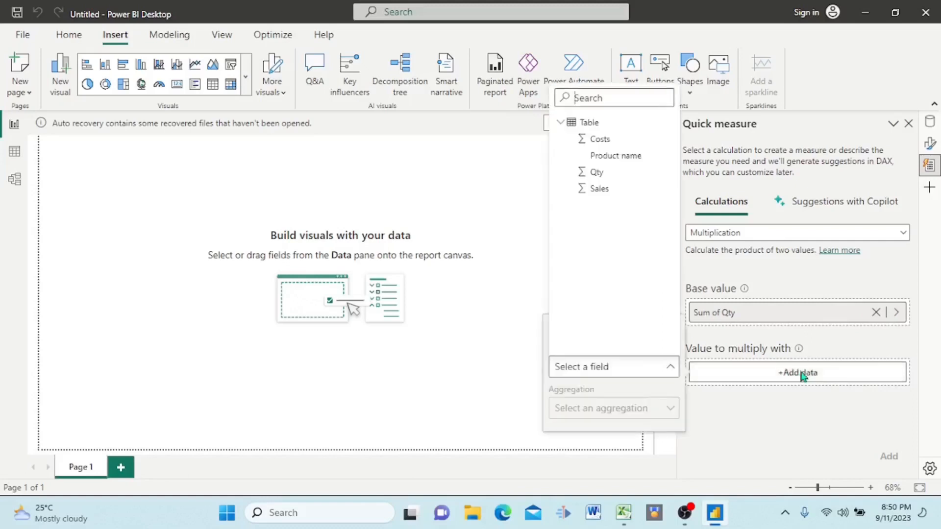
pyautogui.click(602, 140)
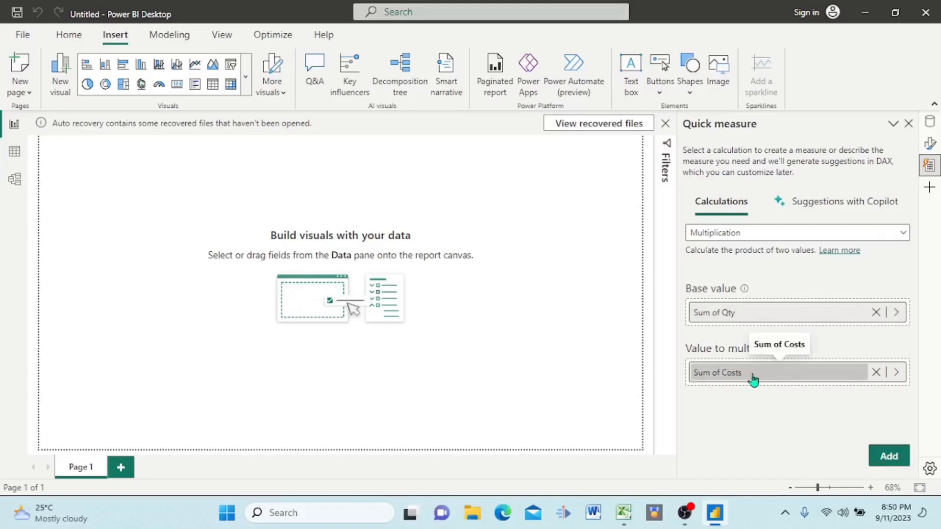
pyautogui.click(886, 460)
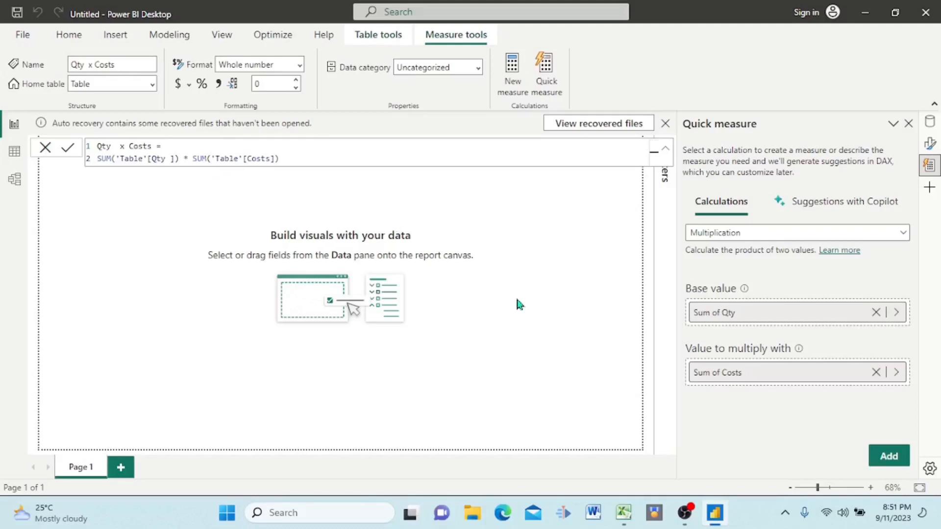
pyautogui.click(928, 122)
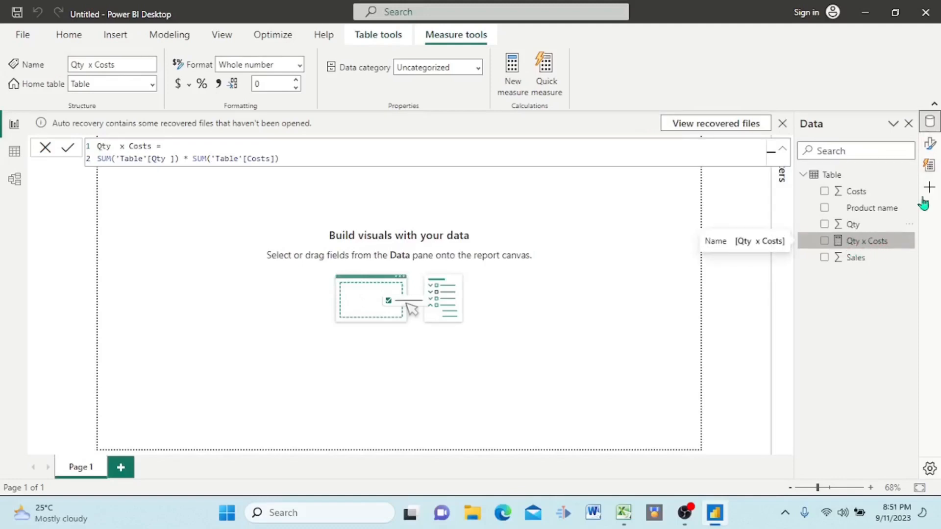
# Create another multiplication quick measure of Sum of Qty by Sum of Sales and show it among the table's fields.
pyautogui.click(930, 166)
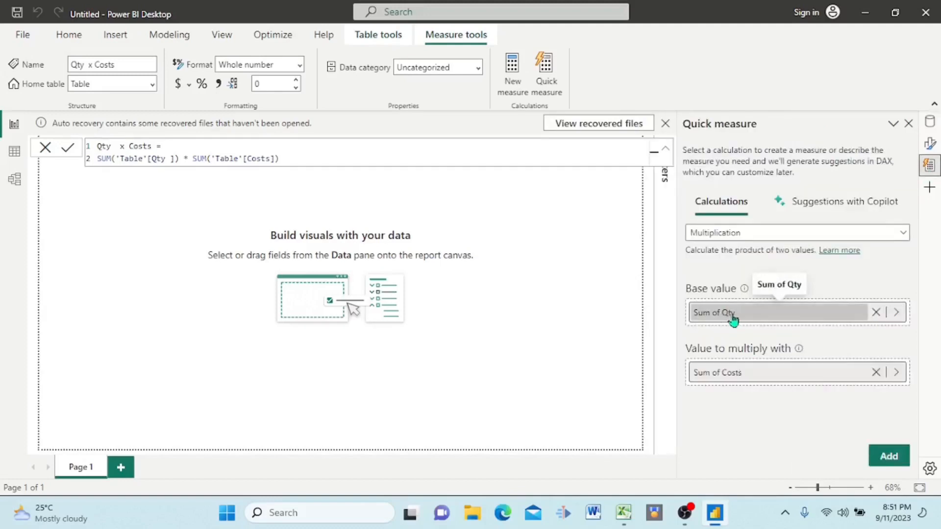
pyautogui.click(874, 376)
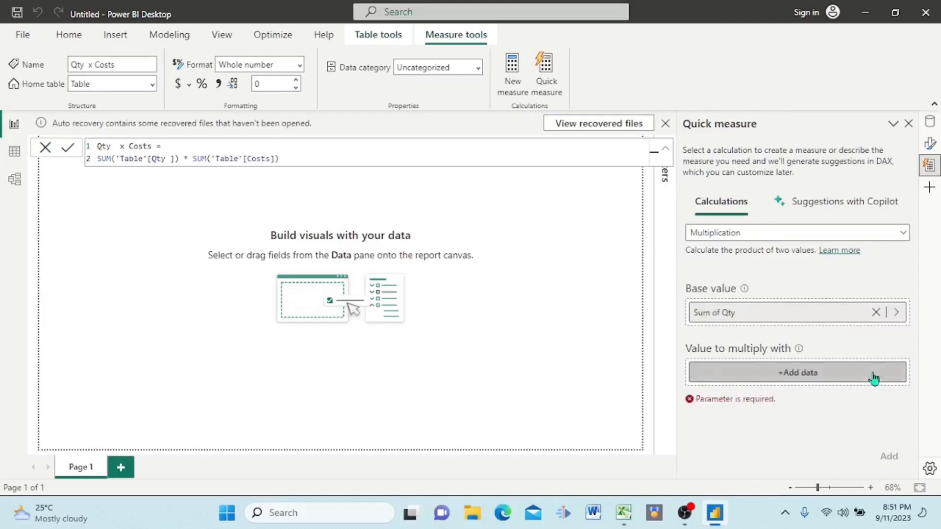
pyautogui.click(789, 375)
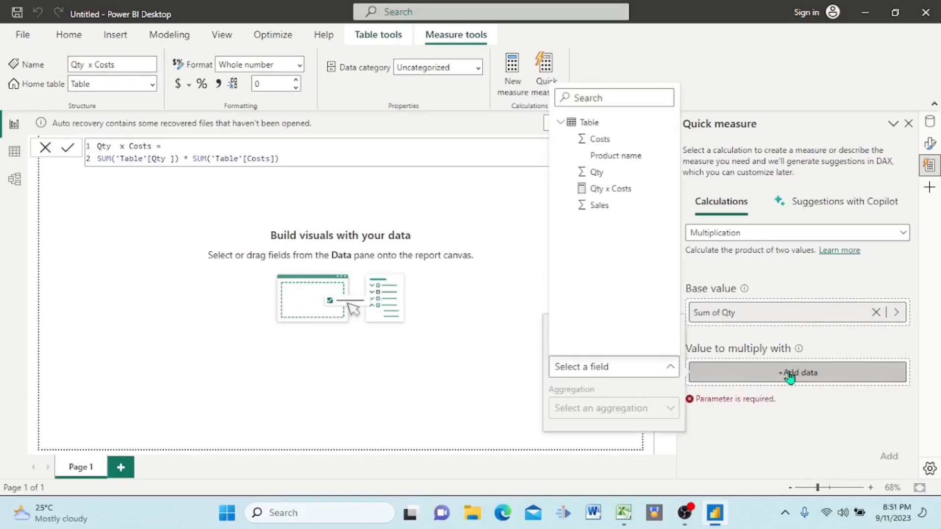
pyautogui.click(602, 206)
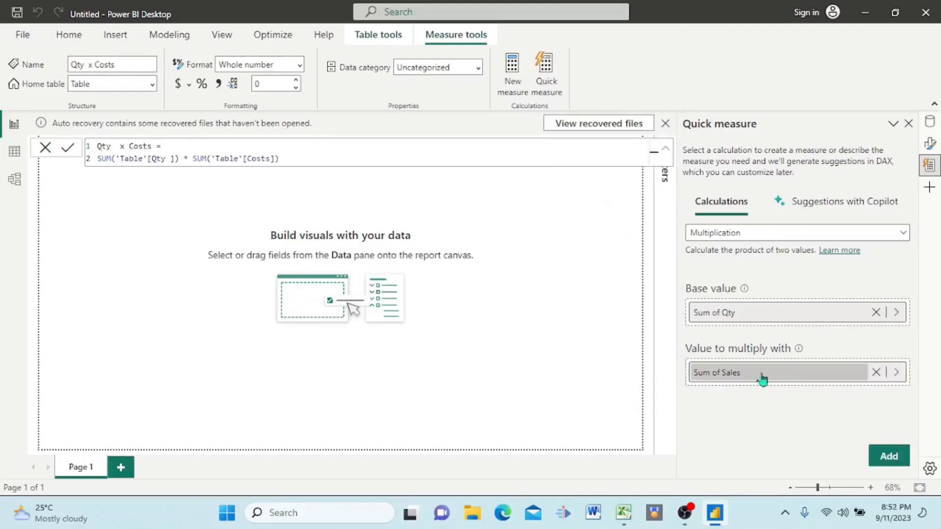
pyautogui.click(884, 460)
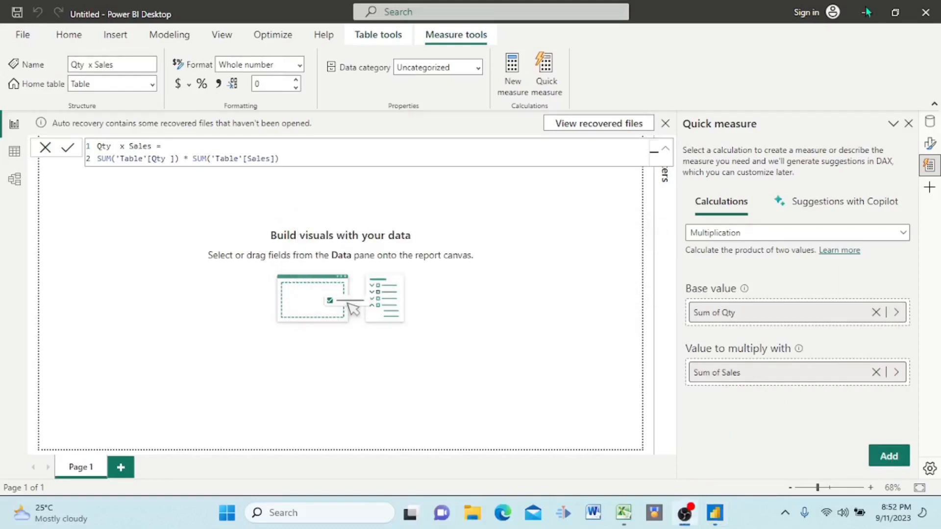
pyautogui.click(473, 217)
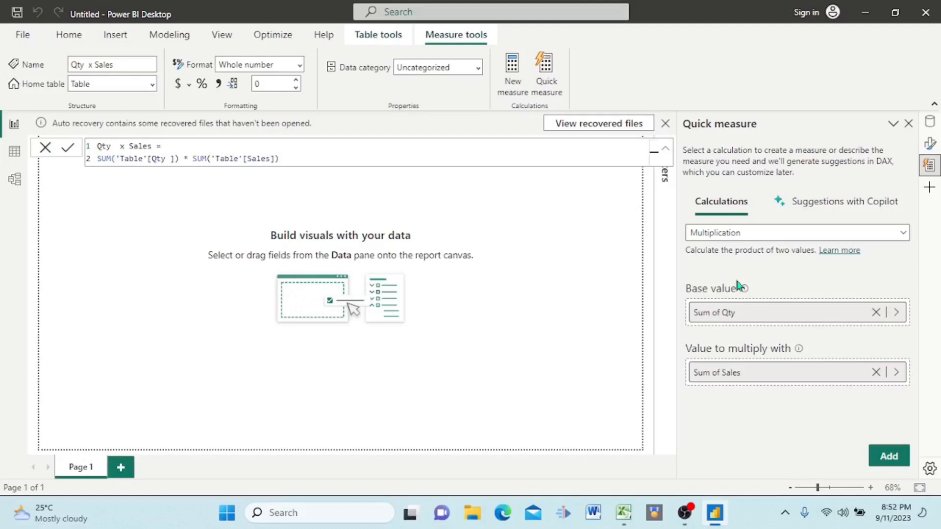
pyautogui.click(923, 126)
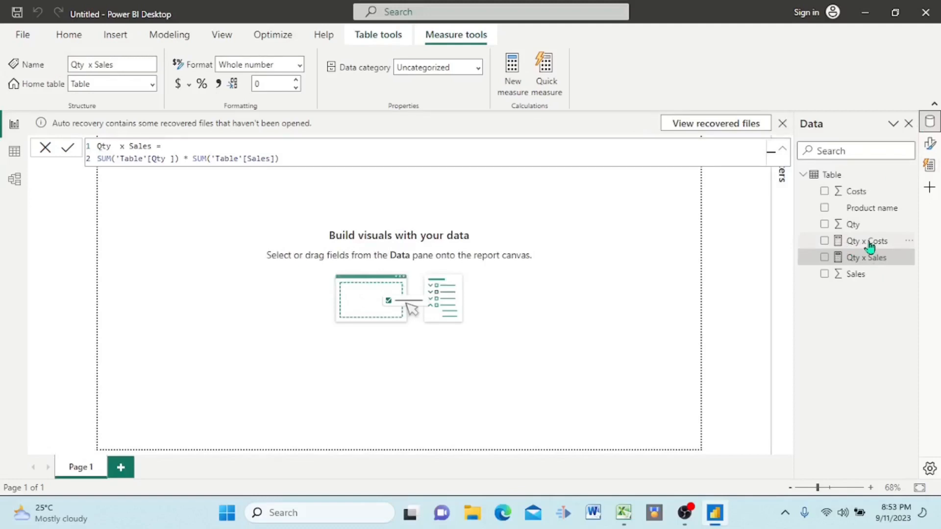
# Change the quick measure calculation to Subtraction and set Qty x Sales as the base value.
pyautogui.click(929, 169)
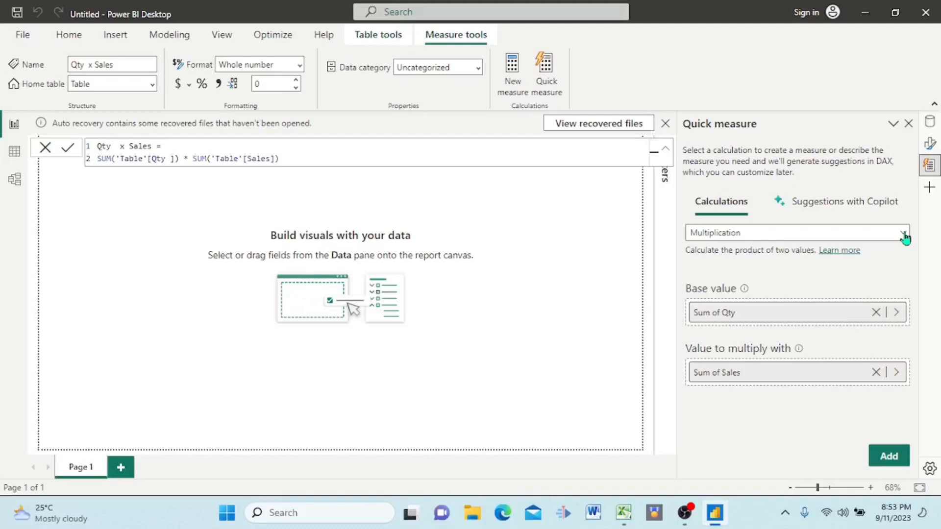
pyautogui.click(904, 234)
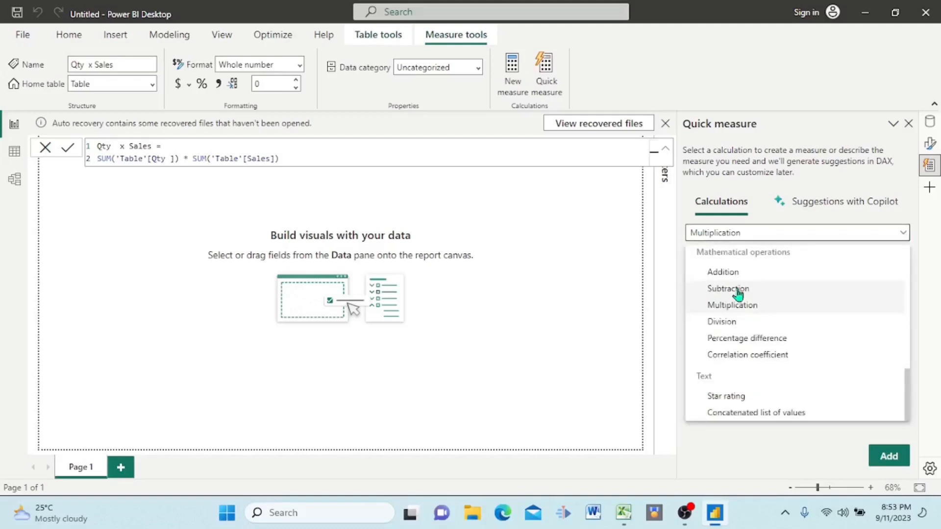
pyautogui.click(737, 292)
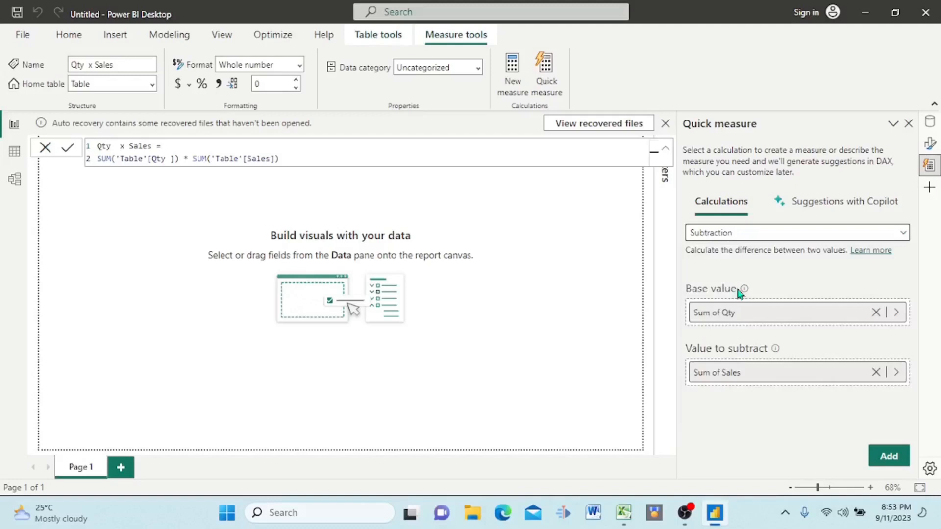
pyautogui.click(876, 313)
pyautogui.click(809, 317)
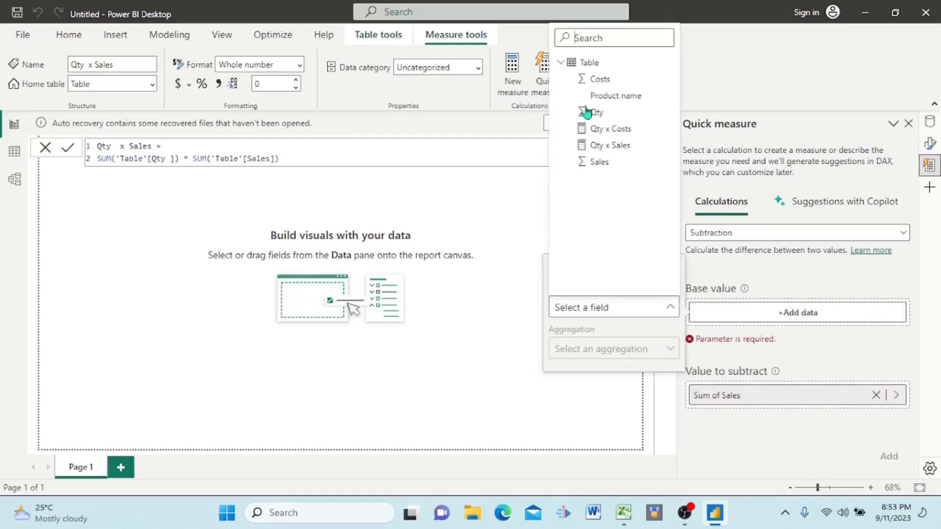
pyautogui.click(619, 147)
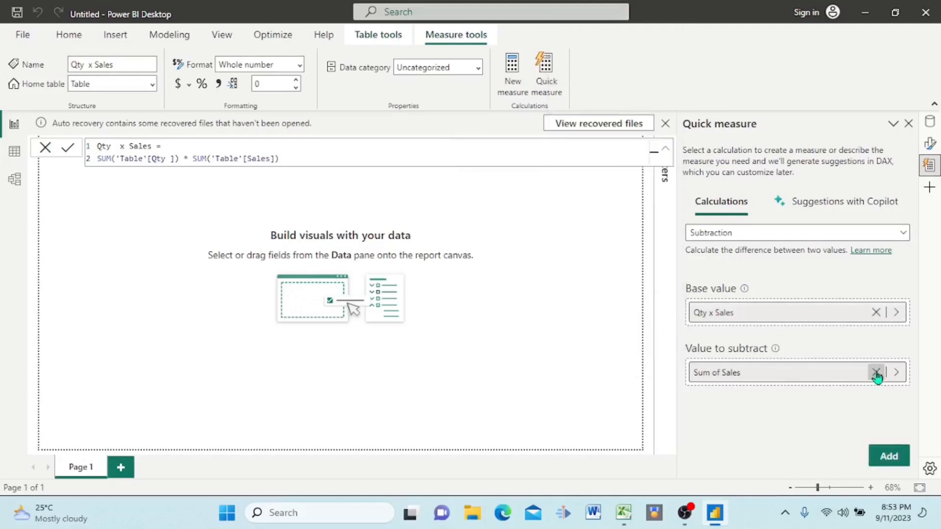
pyautogui.click(876, 373)
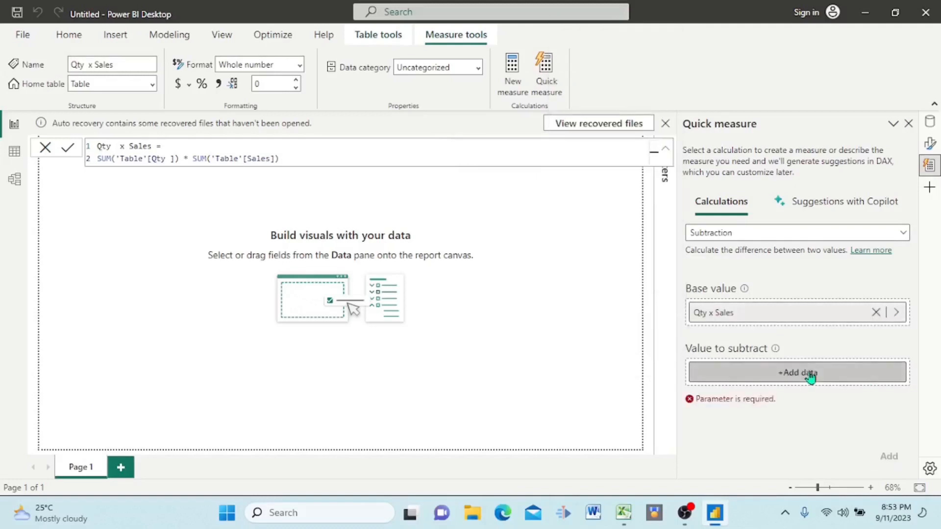
pyautogui.click(810, 376)
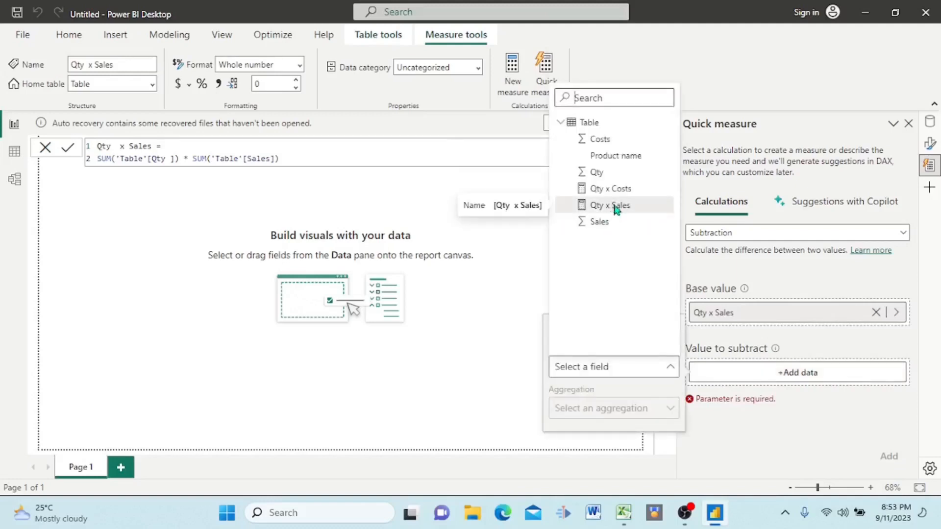
pyautogui.click(613, 205)
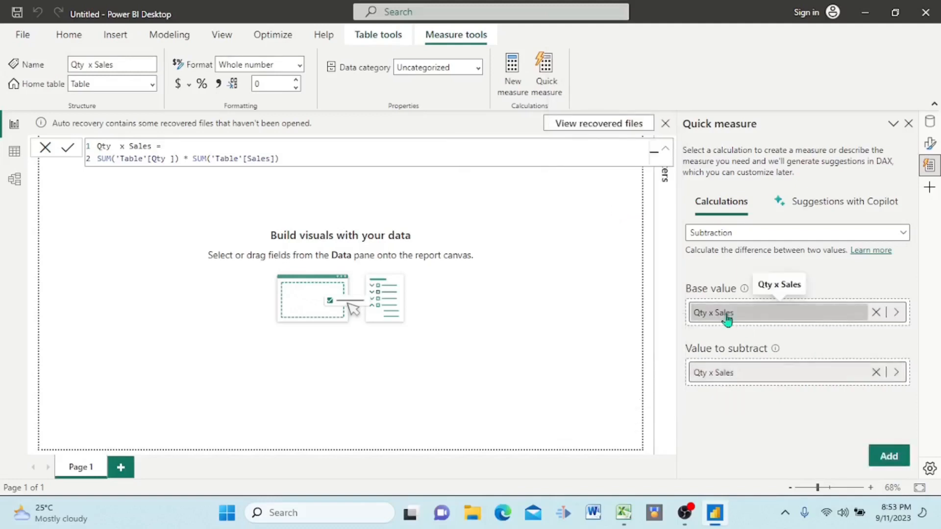
# Set Qty x Costs as the value to subtract and add the subtraction quick measure to the table.
pyautogui.click(875, 372)
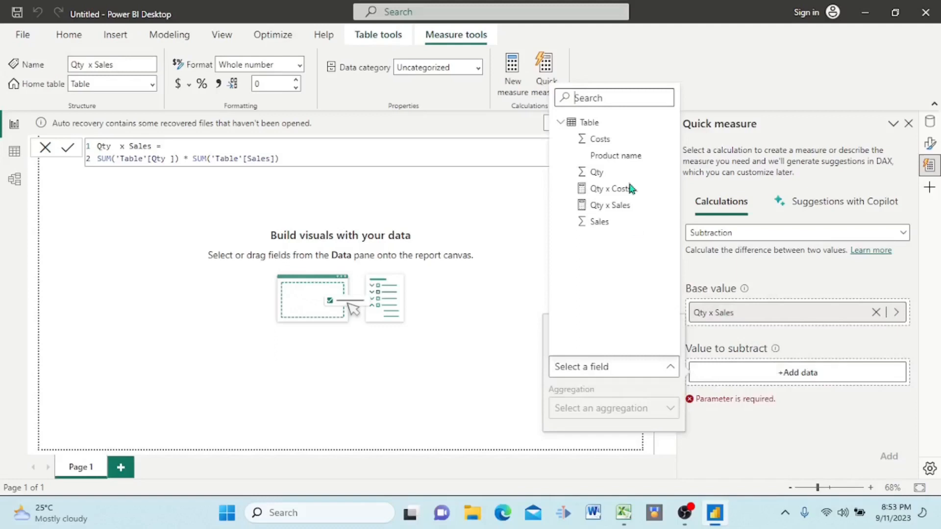
pyautogui.click(617, 189)
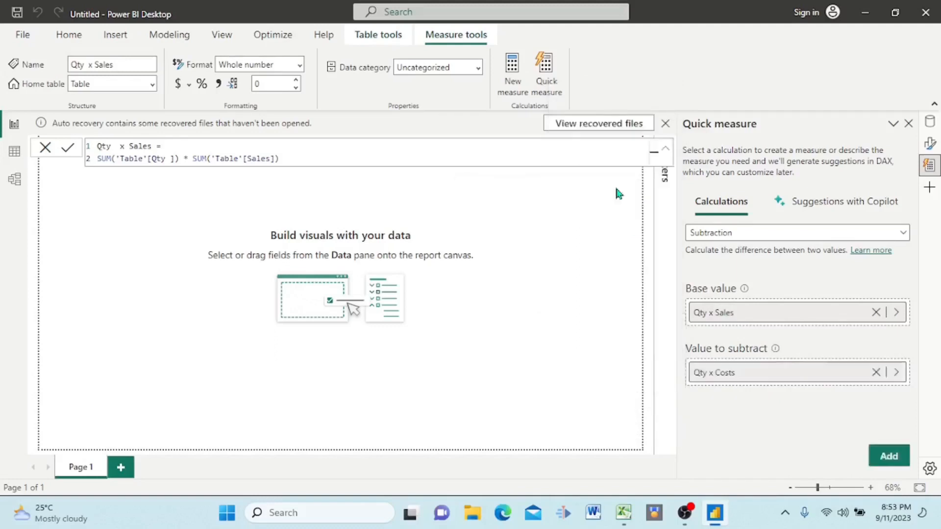
pyautogui.click(881, 459)
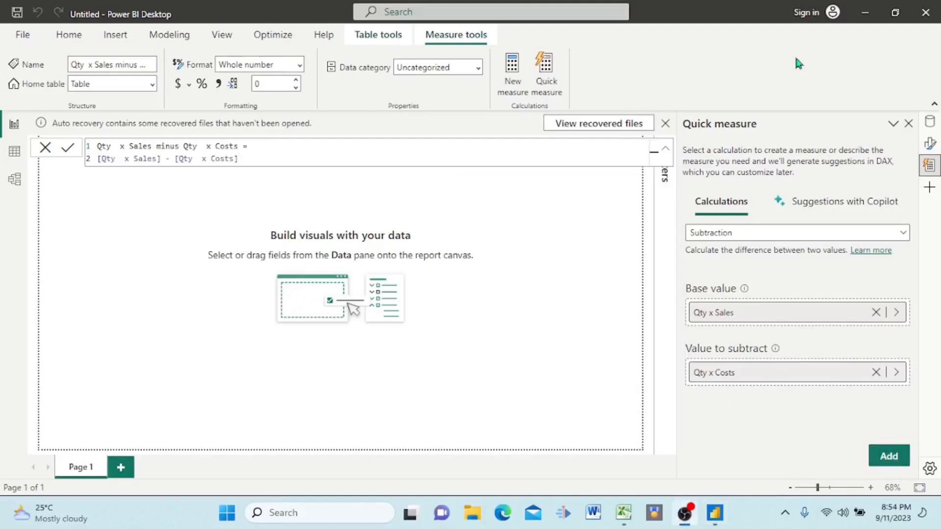
pyautogui.click(416, 215)
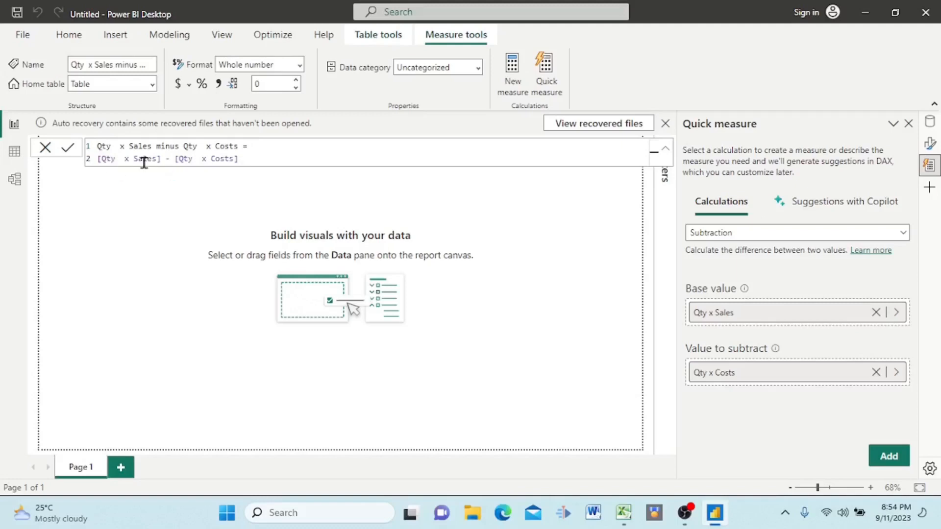
# Show the table's data fields and highlight the Ipads cost in the table visual to examine its row.
pyautogui.click(930, 121)
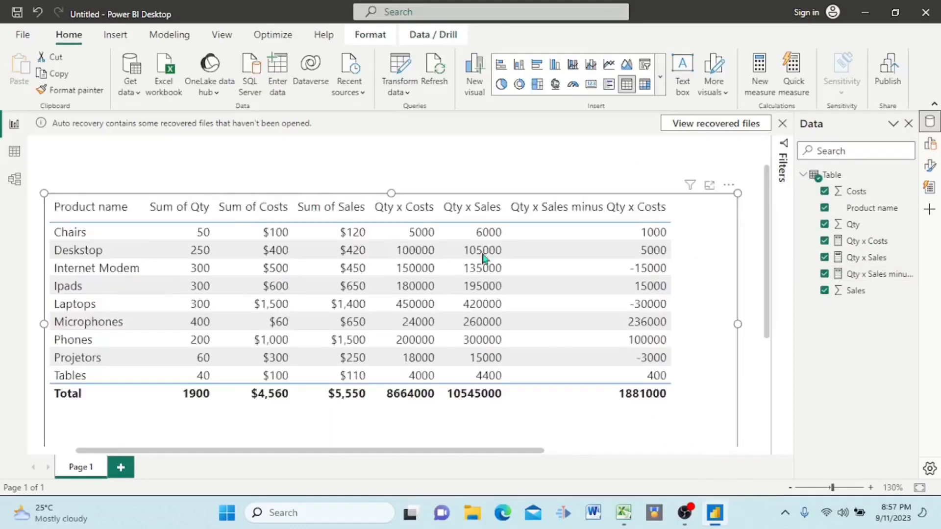
pyautogui.click(276, 287)
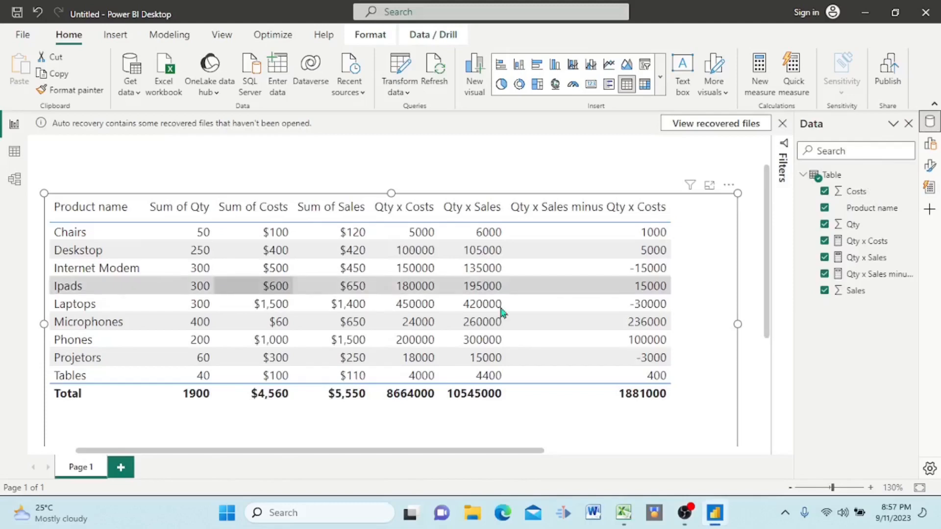